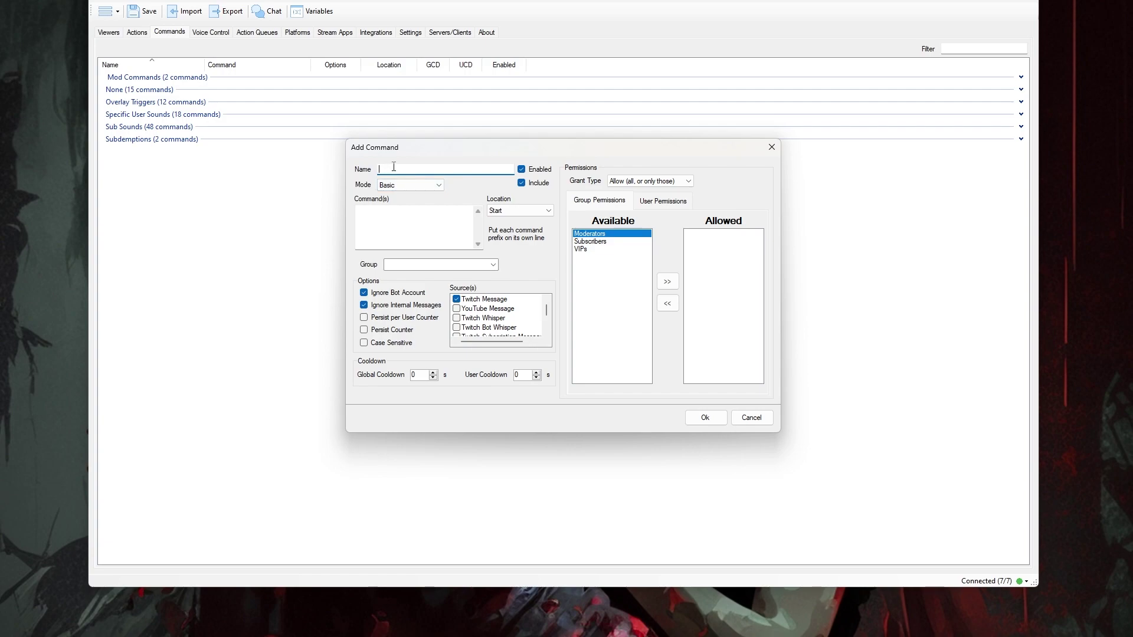
Name the new command "Dude You Are Awesome" and enter the triggers !Seriously, !you, !are and !awesome on separate lines
{"action": "type", "text": "Dude You Are Awesome"}
{"action": "left_click", "coordinate": [402, 226]}
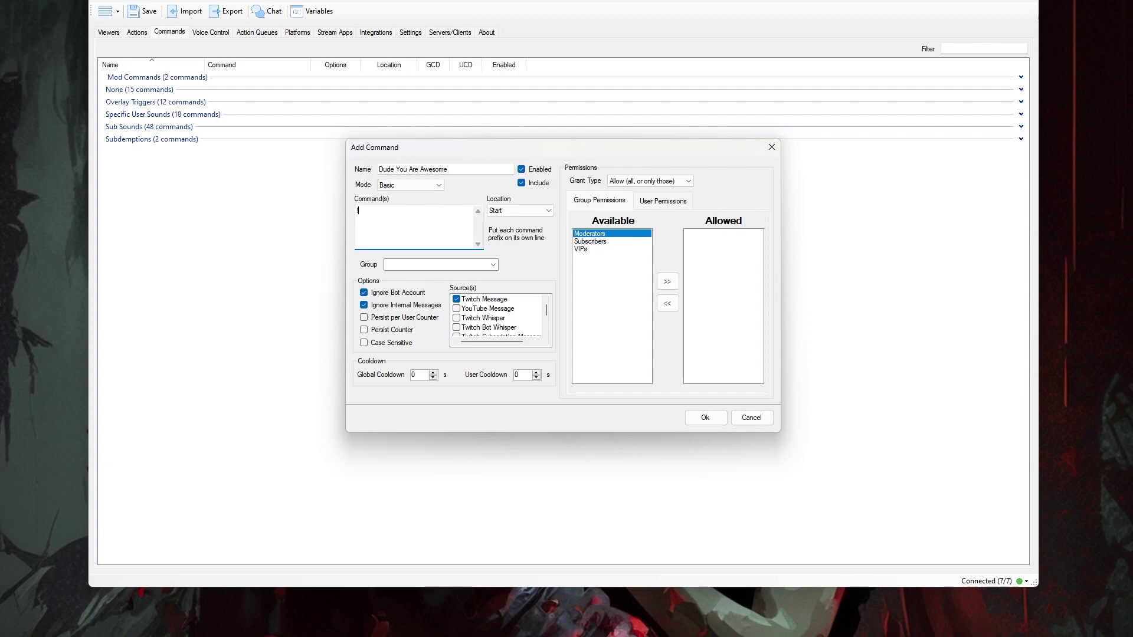
{"action": "type", "text": "!Seriously !you"}
{"action": "key", "text": "Return"}
{"action": "type", "text": "!arwesome"}
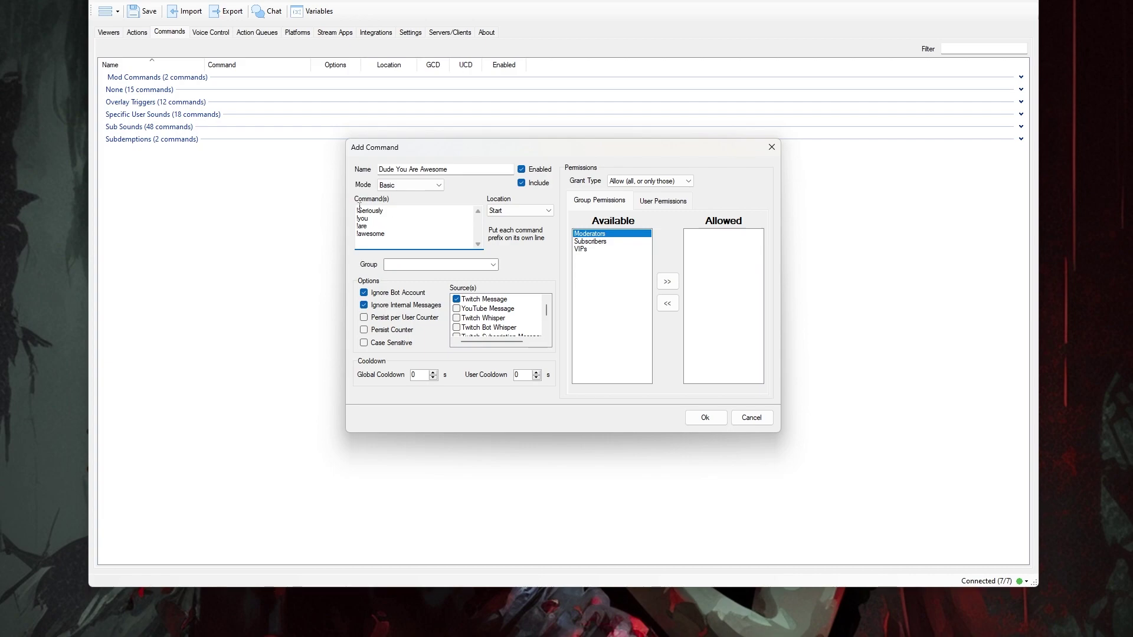
{"action": "left_click", "coordinate": [359, 210]}
{"action": "key", "text": "Delete"}
{"action": "type", "text": "Seriously"}
Set the command's group to "This isnt a real group..." and its grant type to Allow (all, or only those)
{"action": "left_click", "coordinate": [474, 264]}
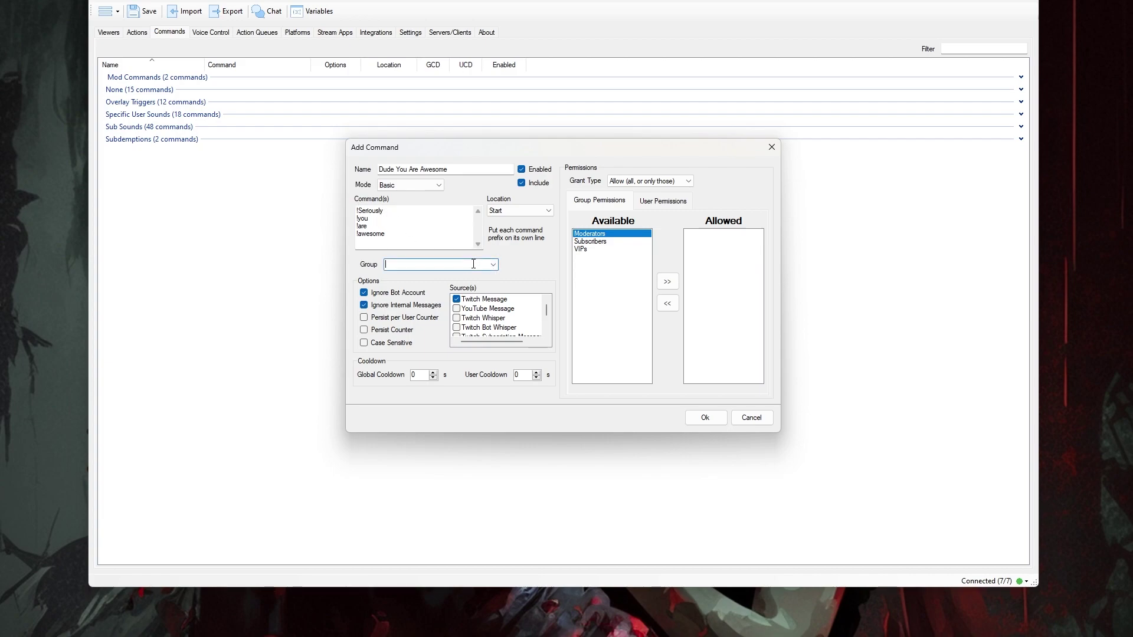
{"action": "type", "text": "This isnt a real group..."}
{"action": "scroll", "coordinate": [492, 319], "scroll_direction": "down", "scroll_amount": 2}
{"action": "scroll", "coordinate": [517, 322], "scroll_direction": "up", "scroll_amount": 1}
{"action": "scroll", "coordinate": [517, 321], "scroll_direction": "up", "scroll_amount": 1}
{"action": "left_click", "coordinate": [626, 181]}
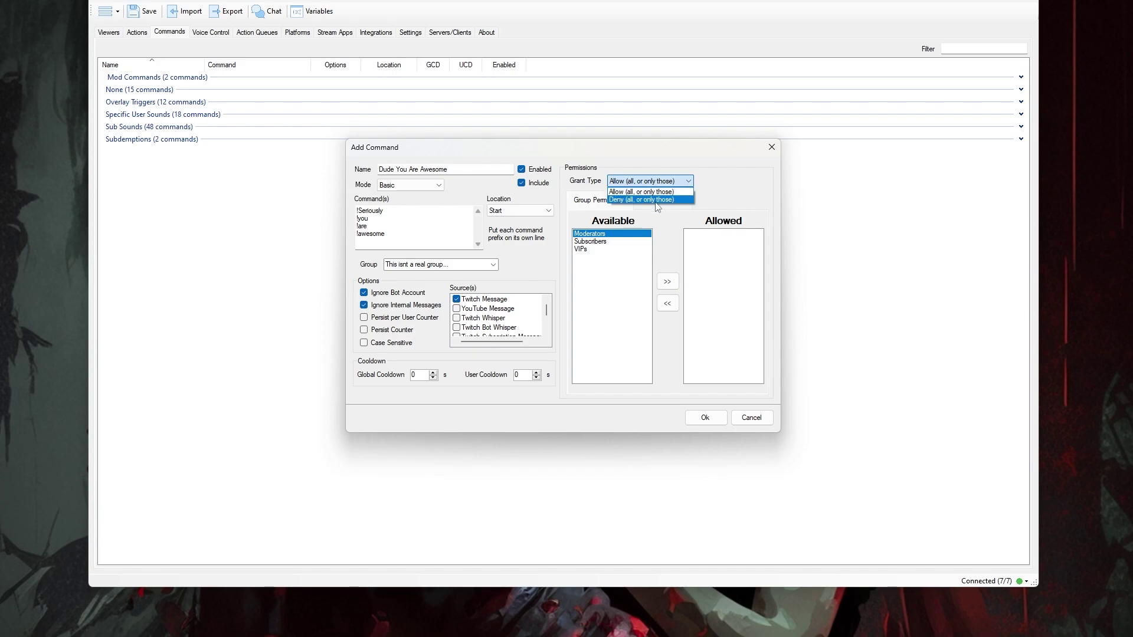
{"action": "left_click", "coordinate": [659, 187]}
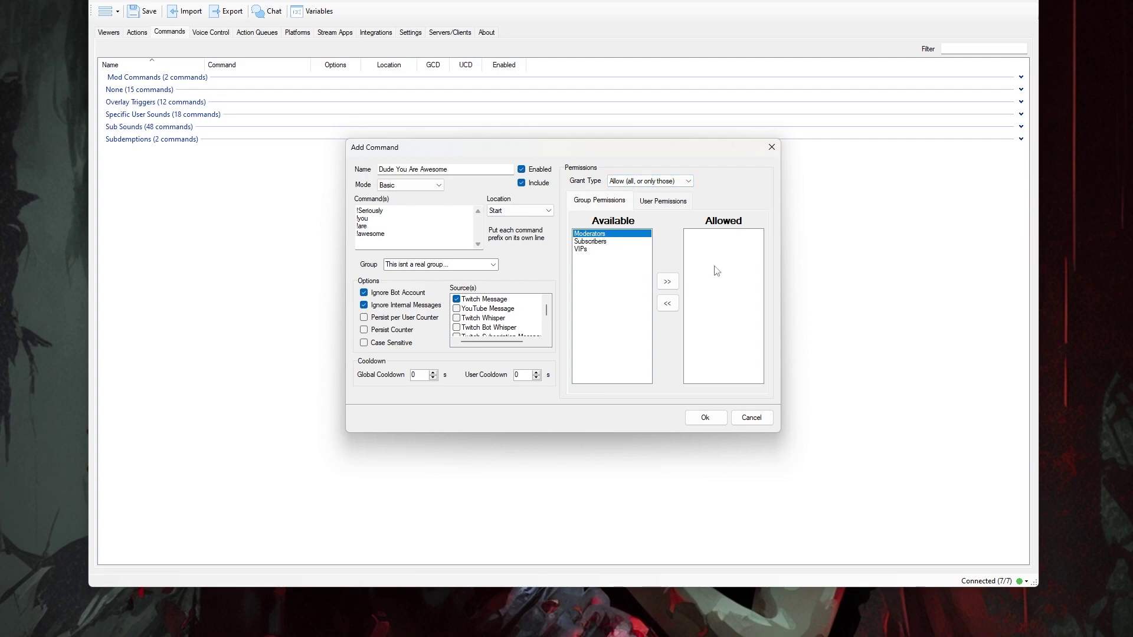
Add the Moderators group to the allowed groups and remove it, and repeat this with the Subscribers group
{"action": "left_click", "coordinate": [670, 285]}
{"action": "left_click", "coordinate": [667, 303]}
{"action": "left_click", "coordinate": [618, 243]}
{"action": "left_click", "coordinate": [668, 281]}
{"action": "left_click", "coordinate": [666, 304]}
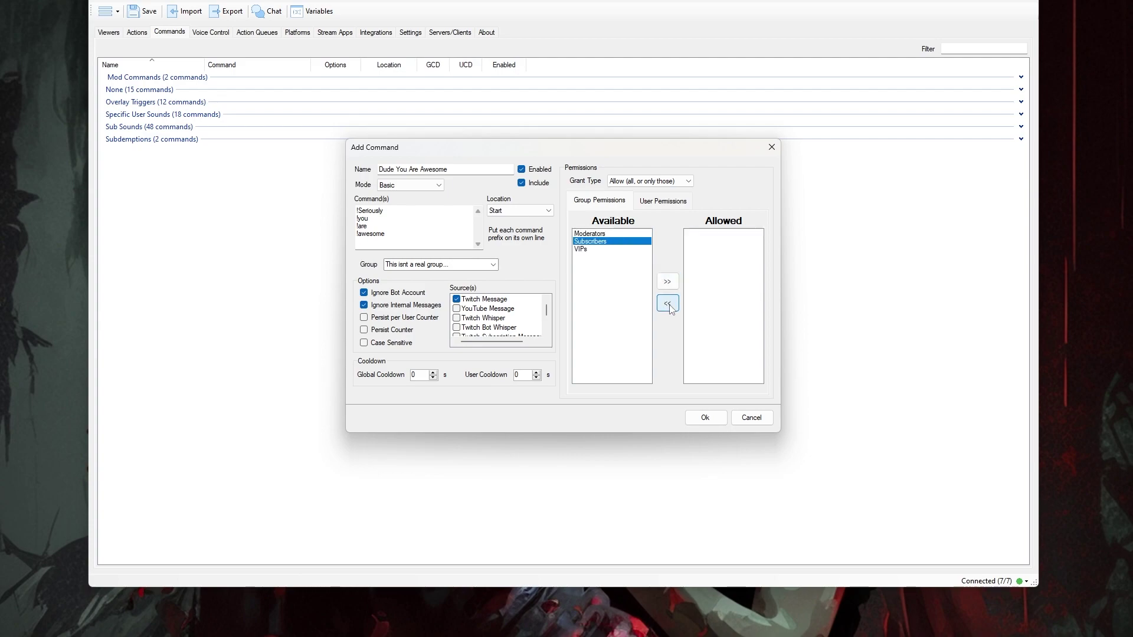
Allow the VIPs group together with Subscribers and Moderators, and remove all three groups from the allowed list
{"action": "left_click", "coordinate": [600, 249]}
{"action": "left_click", "coordinate": [667, 282]}
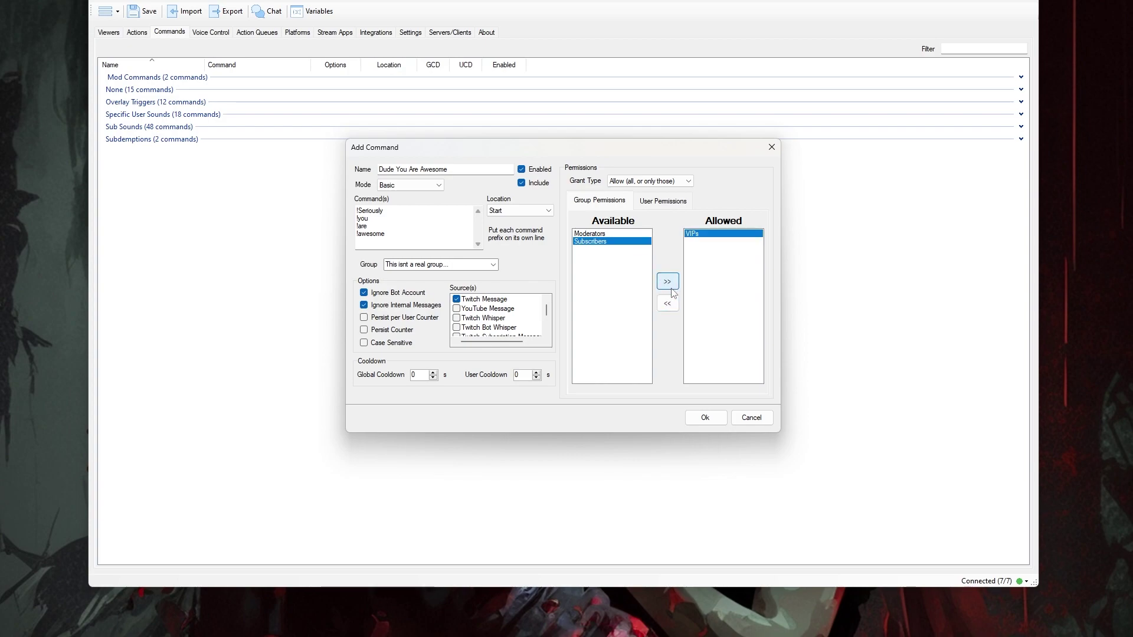
{"action": "left_click", "coordinate": [668, 282]}
{"action": "left_click", "coordinate": [667, 281]}
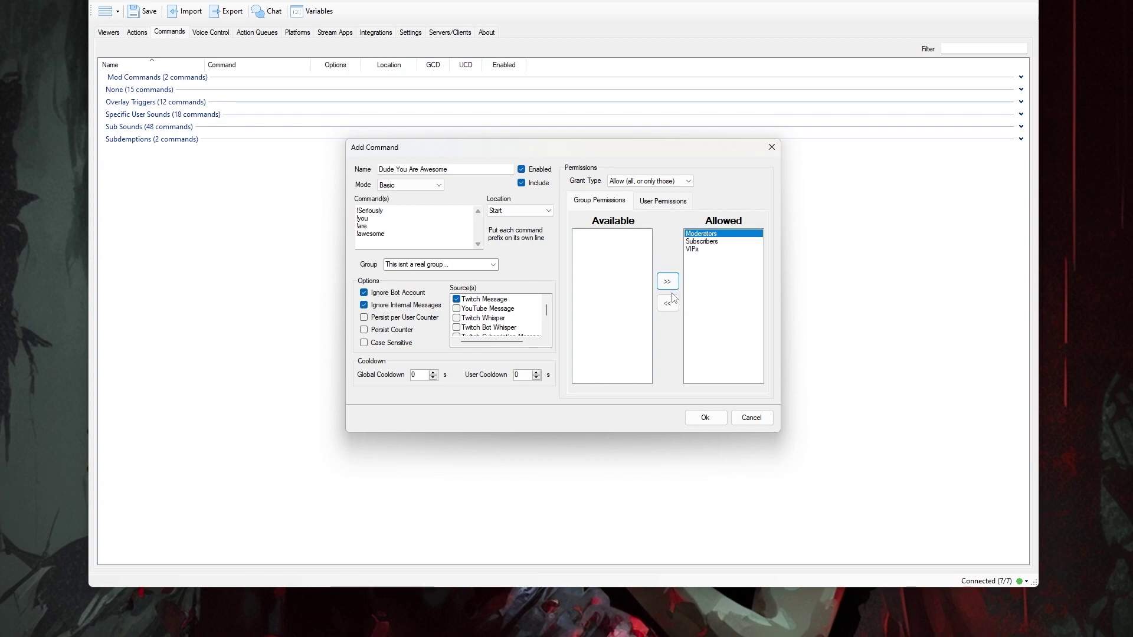
{"action": "left_click", "coordinate": [668, 304]}
{"action": "left_click", "coordinate": [667, 304]}
{"action": "left_click", "coordinate": [667, 304]}
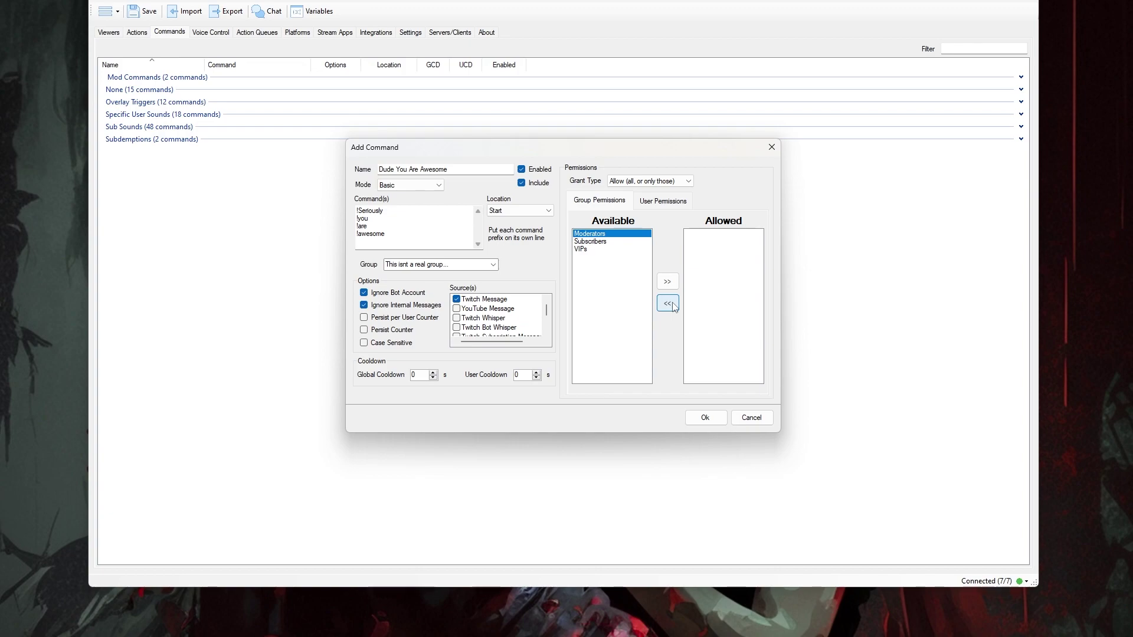
Show the command's user permissions and open the option for adding allowed users
{"action": "left_click", "coordinate": [659, 203]}
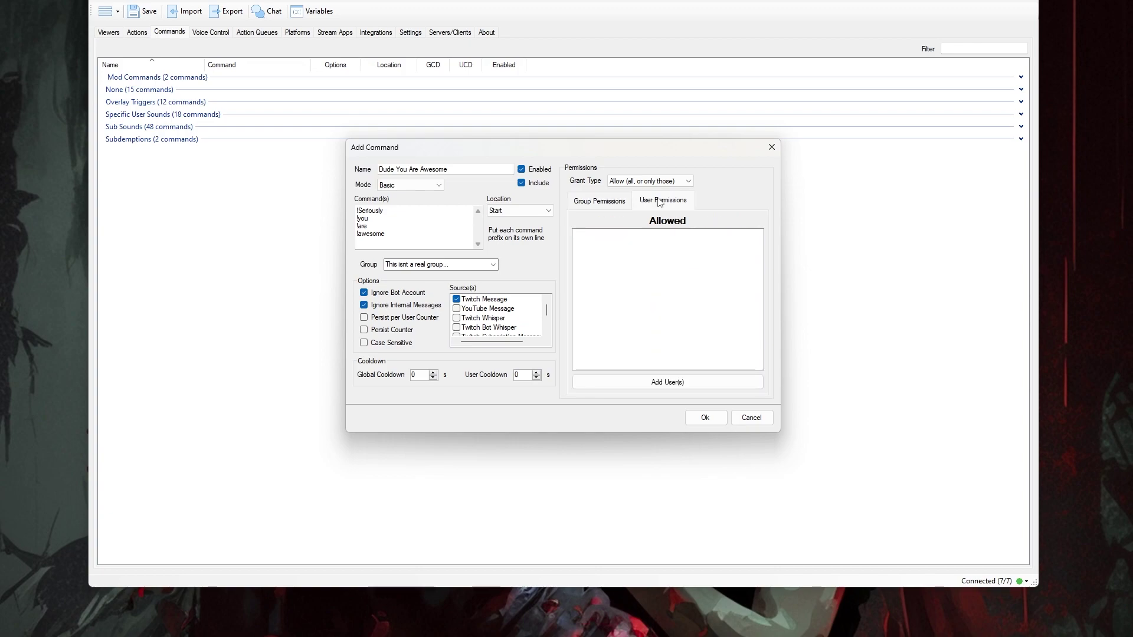
{"action": "left_click", "coordinate": [668, 384]}
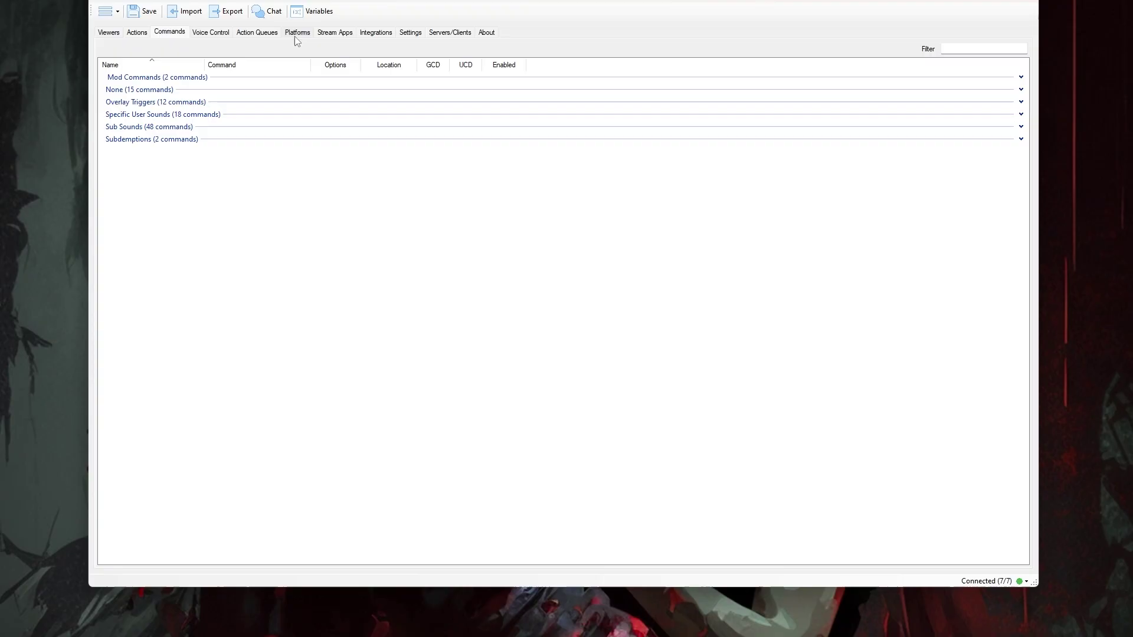
Show the ungrouped Twitch channel point rewards
{"action": "left_click", "coordinate": [295, 34]}
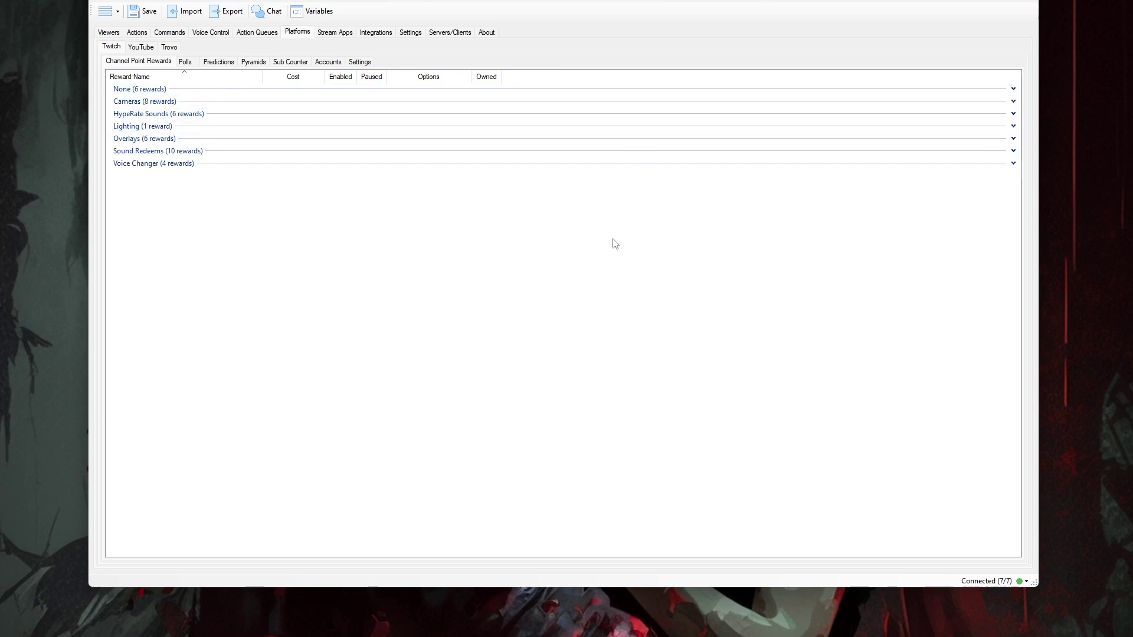
{"action": "left_click", "coordinate": [1014, 90]}
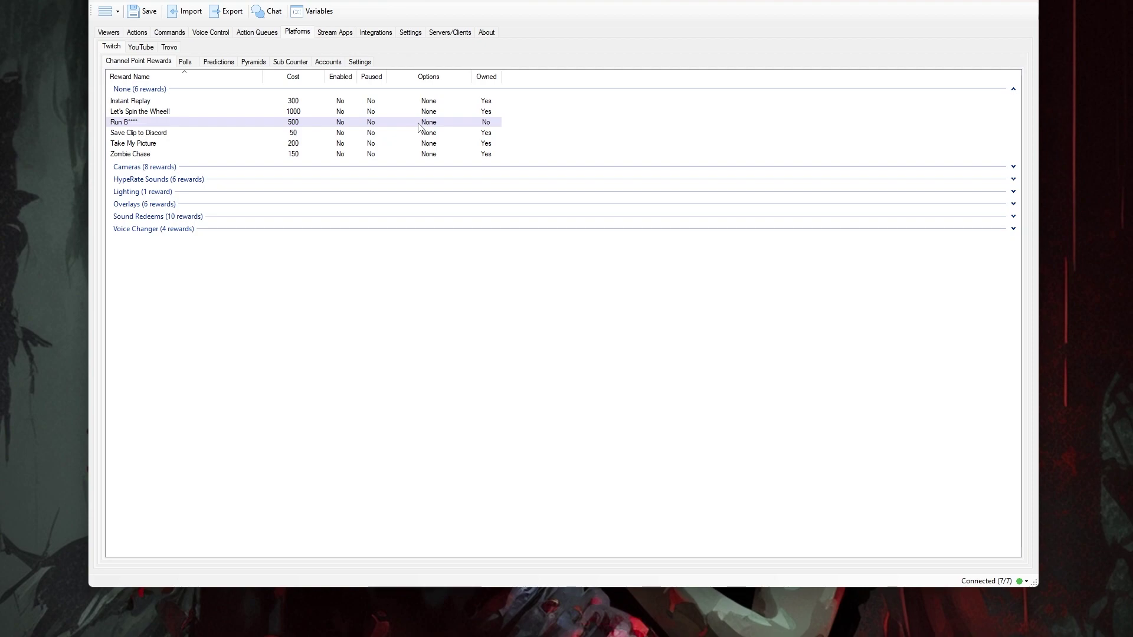
Duplicate the Run B**** channel point reward and delete the copy from Twitch
{"action": "right_click", "coordinate": [420, 127]}
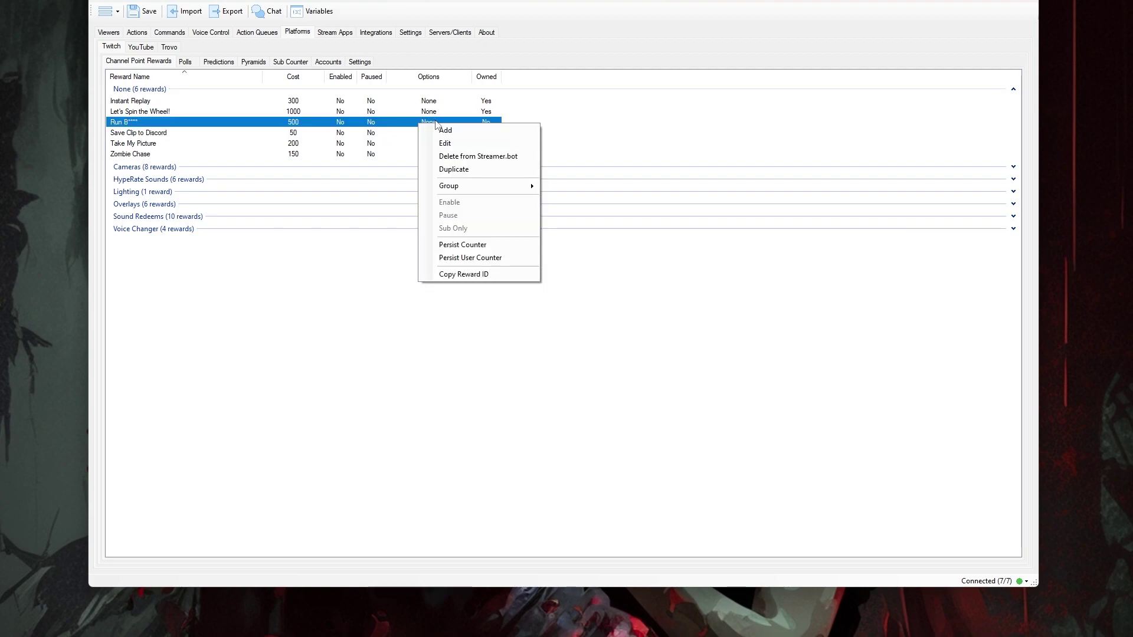
{"action": "left_click", "coordinate": [466, 170]}
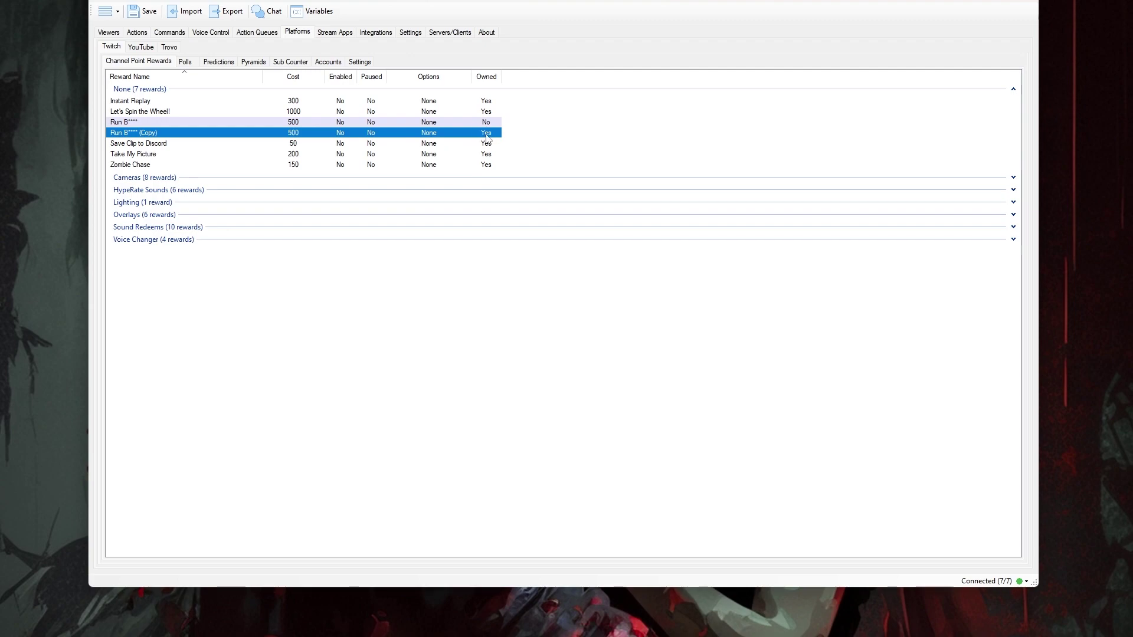
{"action": "right_click", "coordinate": [429, 132]}
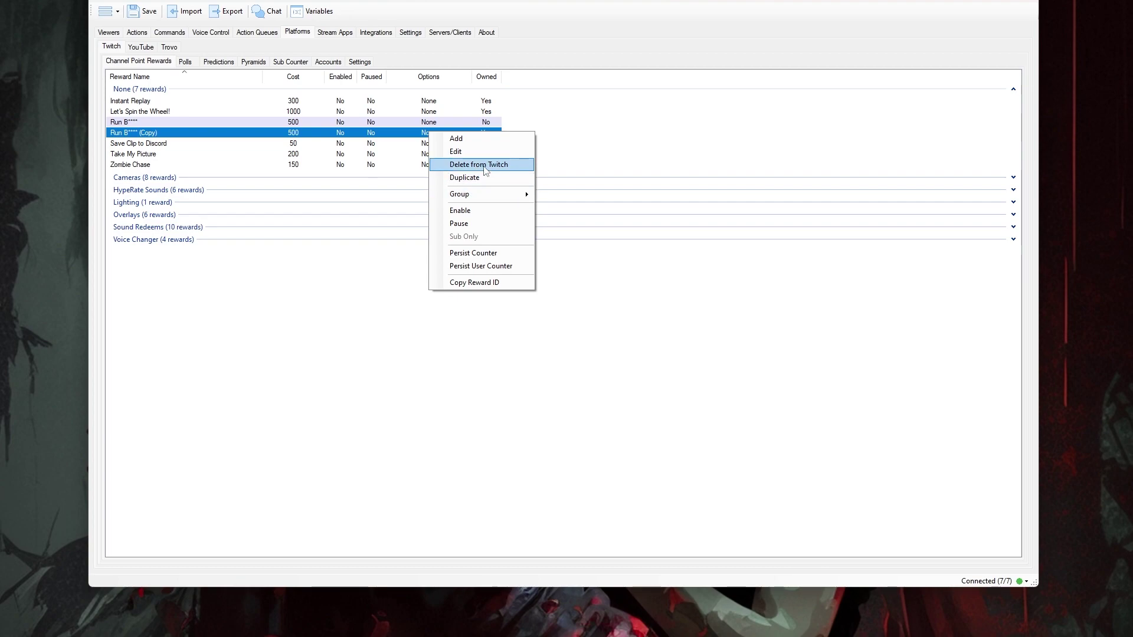
{"action": "left_click", "coordinate": [485, 168]}
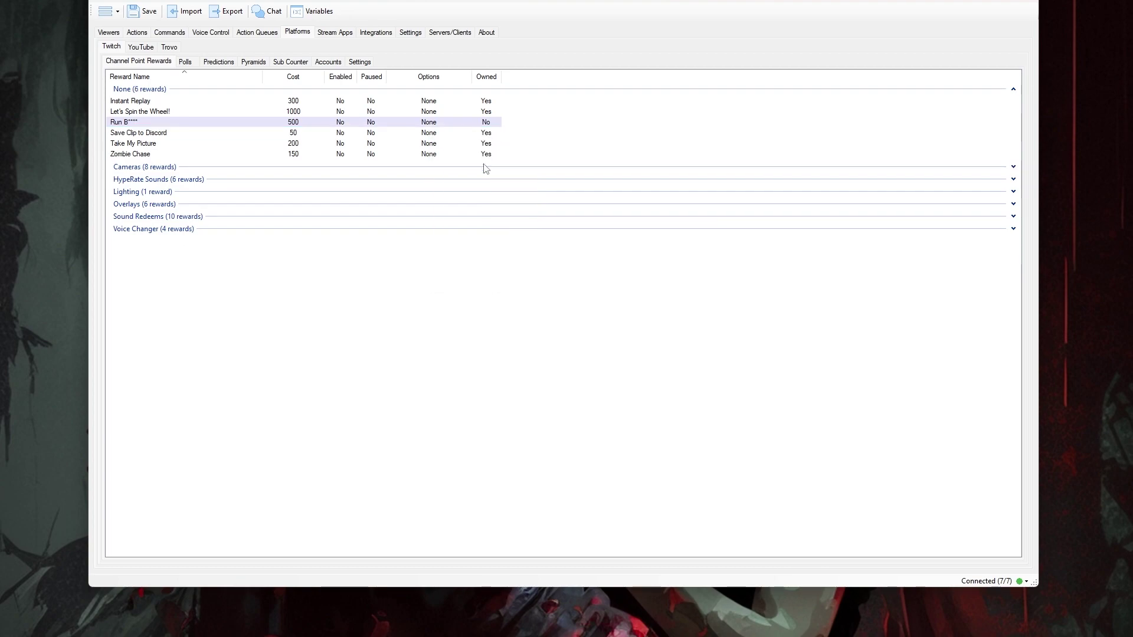
Add a Twitch channel point reward titled "Like A Boss" and set its cost to the maximum allowed
{"action": "right_click", "coordinate": [456, 288]}
{"action": "left_click", "coordinate": [485, 294]}
{"action": "left_click", "coordinate": [513, 192]}
{"action": "type", "text": "Like A Boss"}
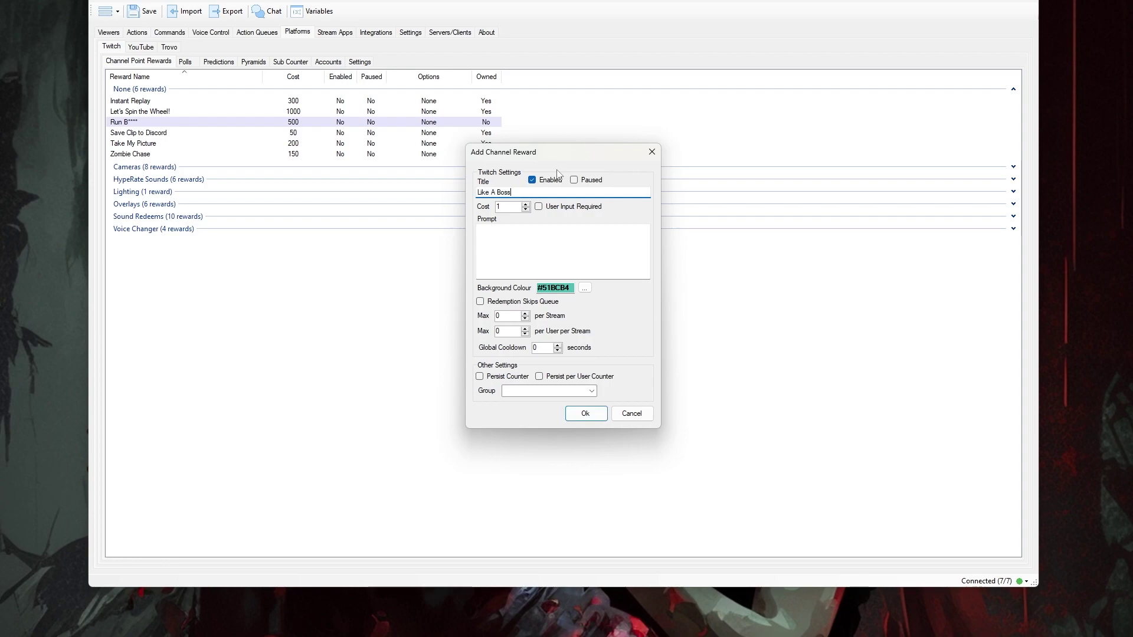
{"action": "key", "text": "Tab"}
{"action": "type", "text": "10000000"}
Require user input for the reward with the prompt "Why Is This So Expensive" and let redemptions skip the queue
{"action": "left_click", "coordinate": [538, 208]}
{"action": "left_click", "coordinate": [530, 242]}
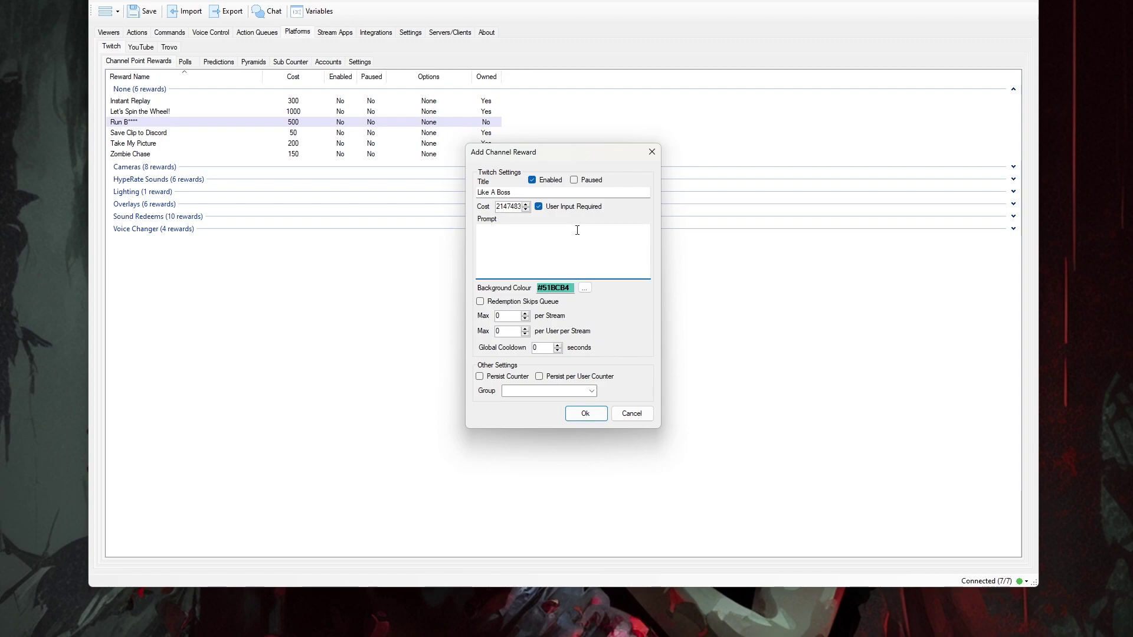
{"action": "type", "text": "Why Is This So Expensive"}
{"action": "left_click", "coordinate": [481, 302]}
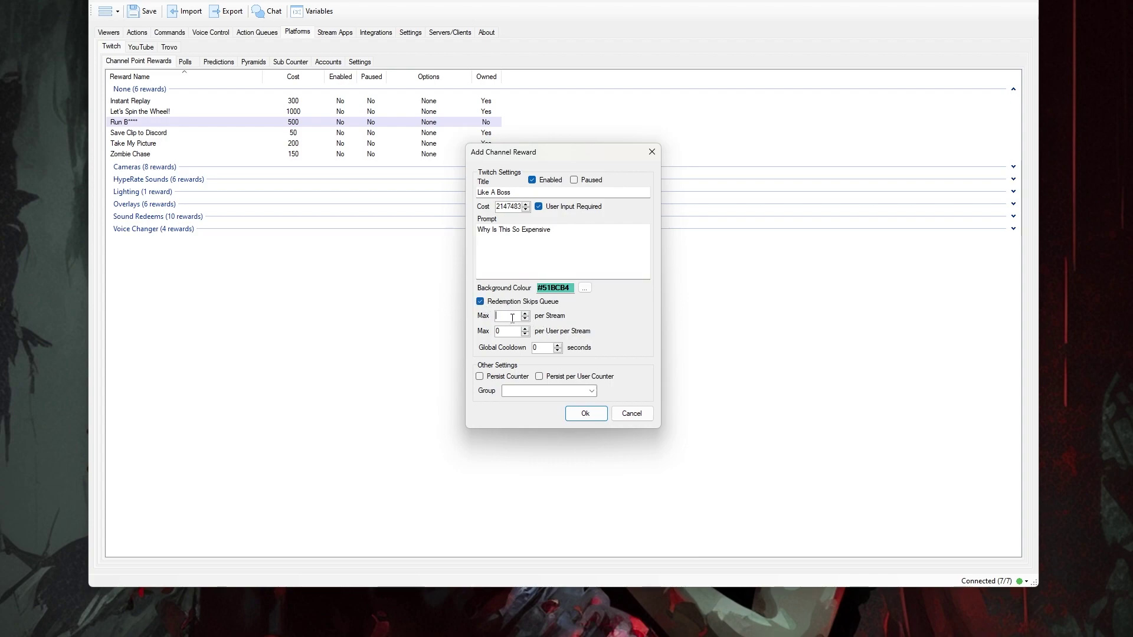
Adjust the reward's maximum redemptions per stream and per user per stream, and open its group choices
{"action": "type", "text": "98419"}
{"action": "key", "text": "Tab"}
{"action": "type", "text": "1"}
{"action": "key", "text": "BackSpace"}
{"action": "left_click_drag", "start_coordinate": [518, 316], "coordinate": [474, 315]}
{"action": "type", "text": "1"}
{"action": "key", "text": "BackSpace"}
{"action": "key", "text": "Tab"}
{"action": "type", "text": "500"}
{"action": "left_click", "coordinate": [591, 392]}
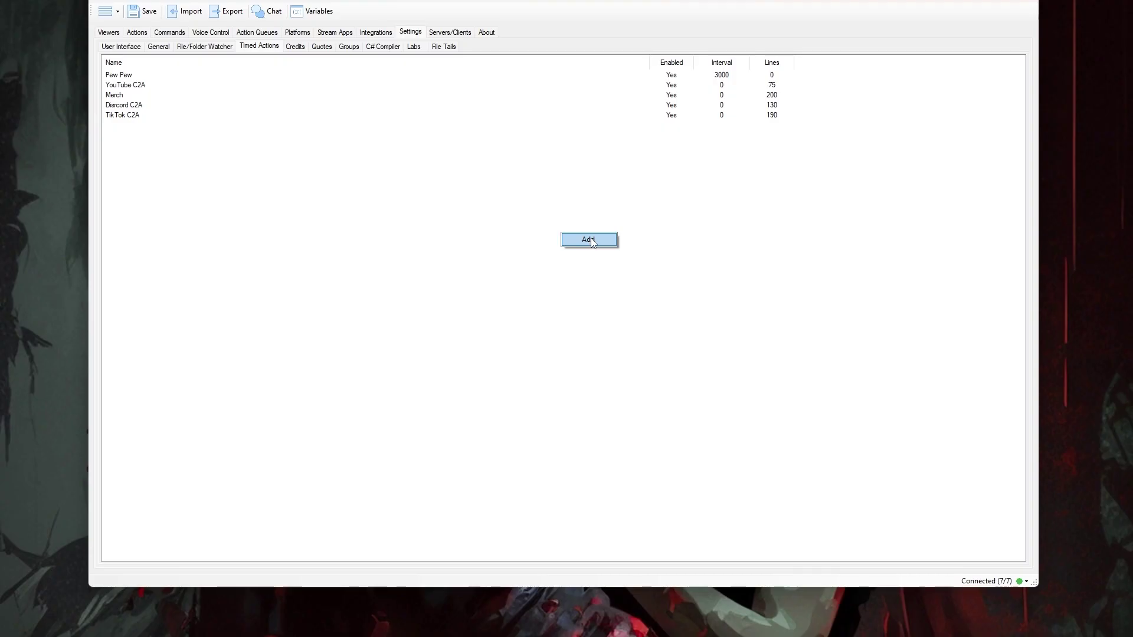
Start a new timed action and turn on the random interval option
{"action": "left_click", "coordinate": [589, 239]}
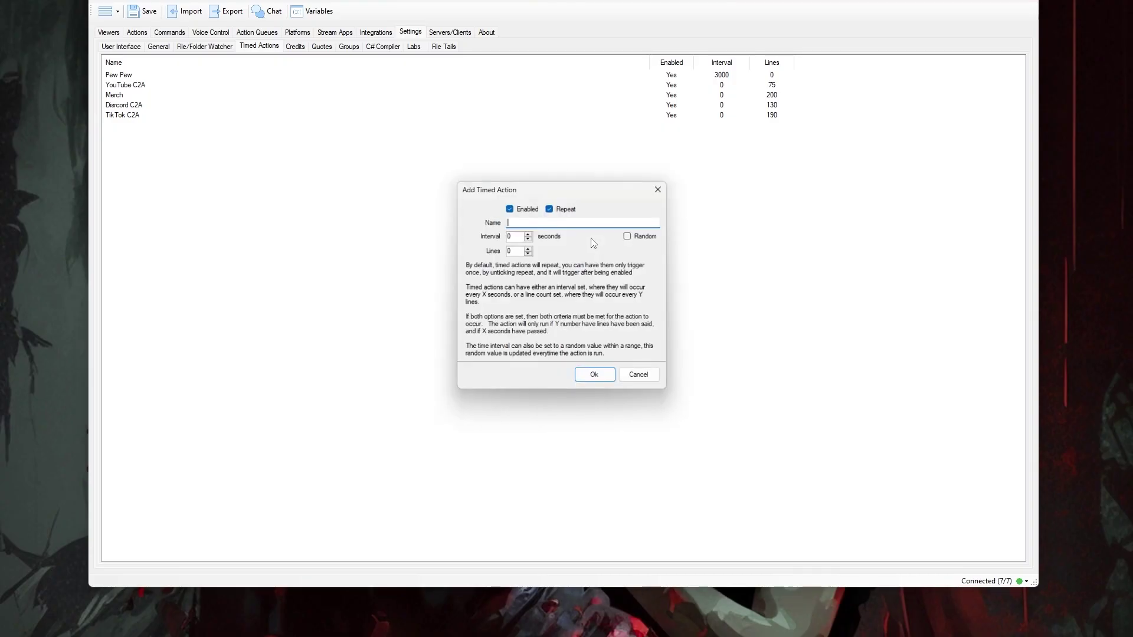
{"action": "left_click", "coordinate": [552, 209]}
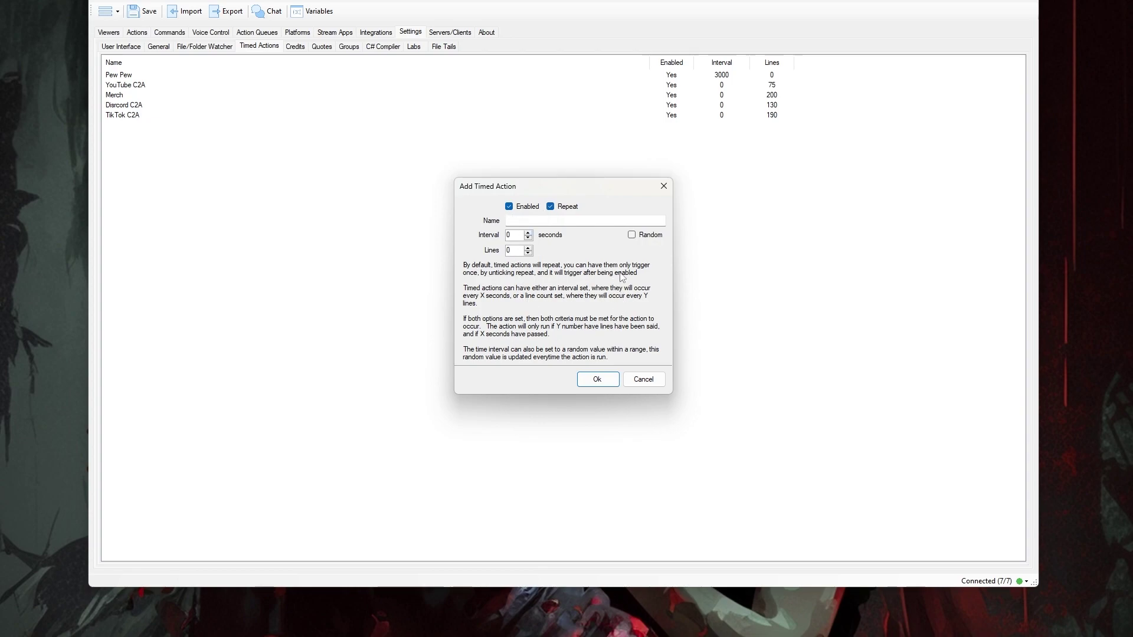
{"action": "left_click", "coordinate": [632, 235]}
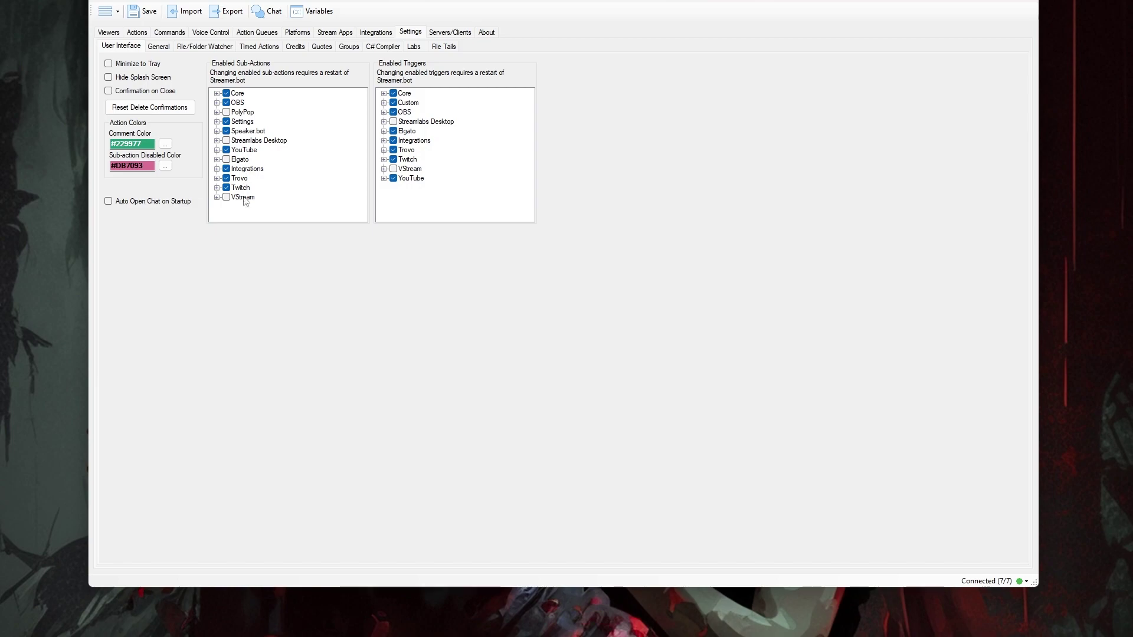
Disable the Chat and User categories within the VStream sub-actions
{"action": "left_click", "coordinate": [216, 197]}
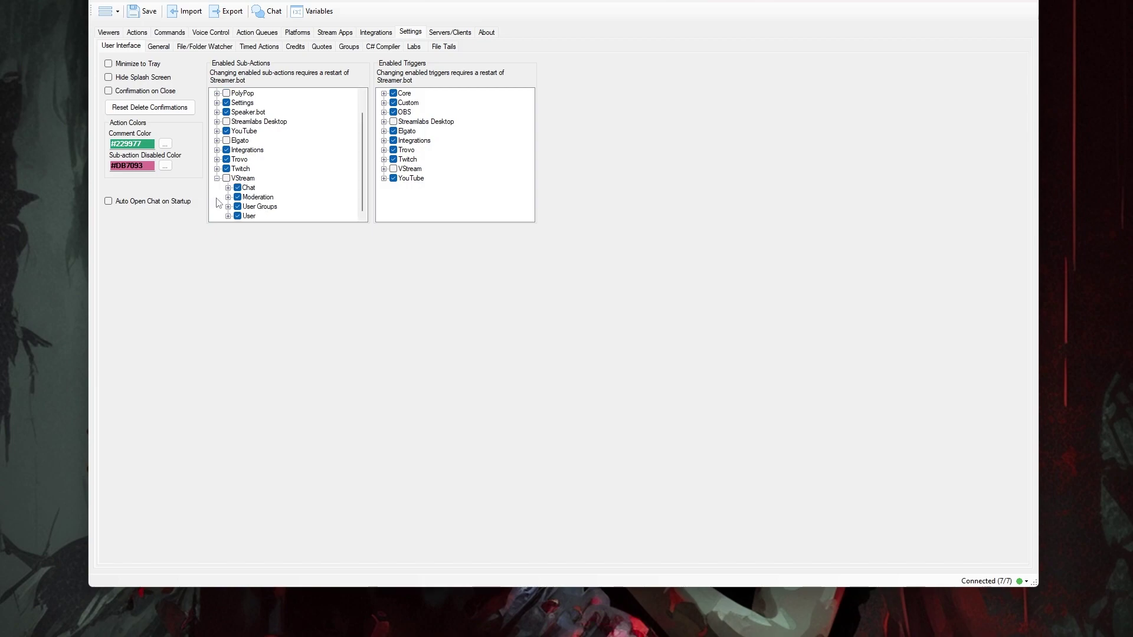
{"action": "left_click", "coordinate": [236, 189]}
{"action": "left_click", "coordinate": [238, 216]}
{"action": "left_click", "coordinate": [217, 179]}
Disable the Followers category within the Trovo sub-actions, and turn the whole Trovo category off and back on
{"action": "left_click", "coordinate": [217, 160]}
{"action": "left_click", "coordinate": [237, 188]}
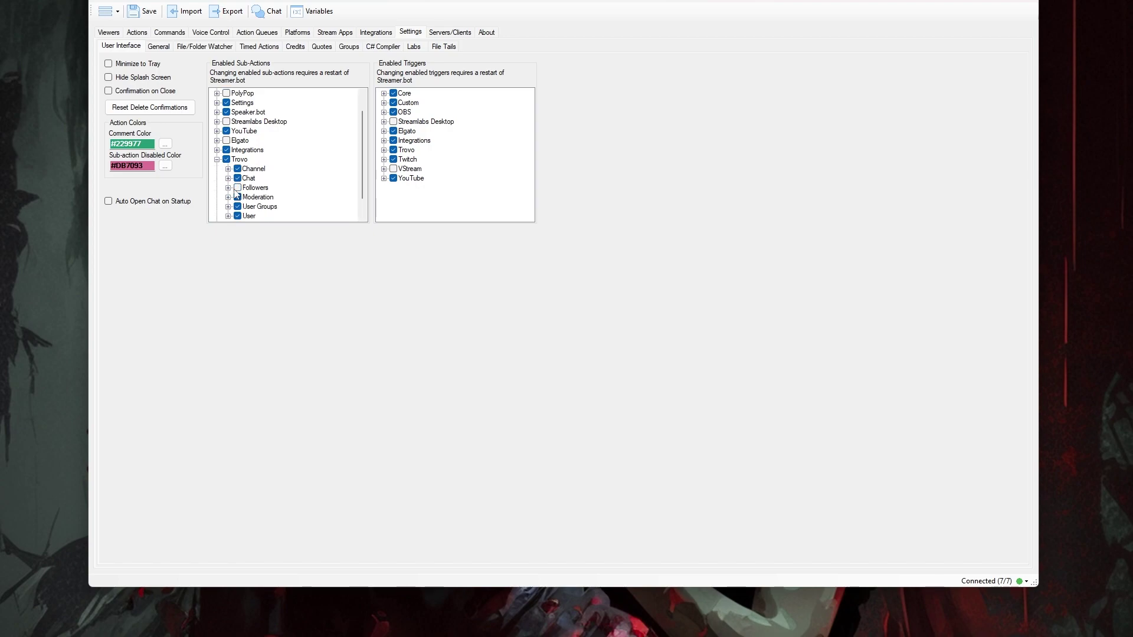
{"action": "left_click", "coordinate": [226, 160]}
{"action": "left_click", "coordinate": [217, 159]}
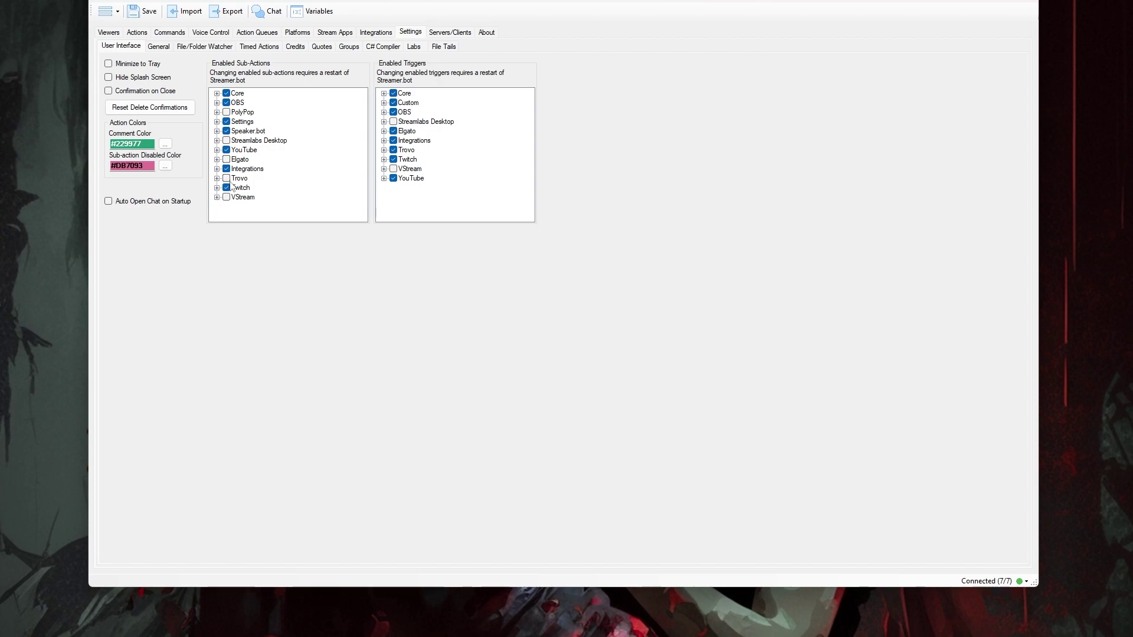
{"action": "left_click", "coordinate": [226, 178]}
Examine which sub-action categories are available under Integrations and Core
{"action": "left_click", "coordinate": [217, 169]}
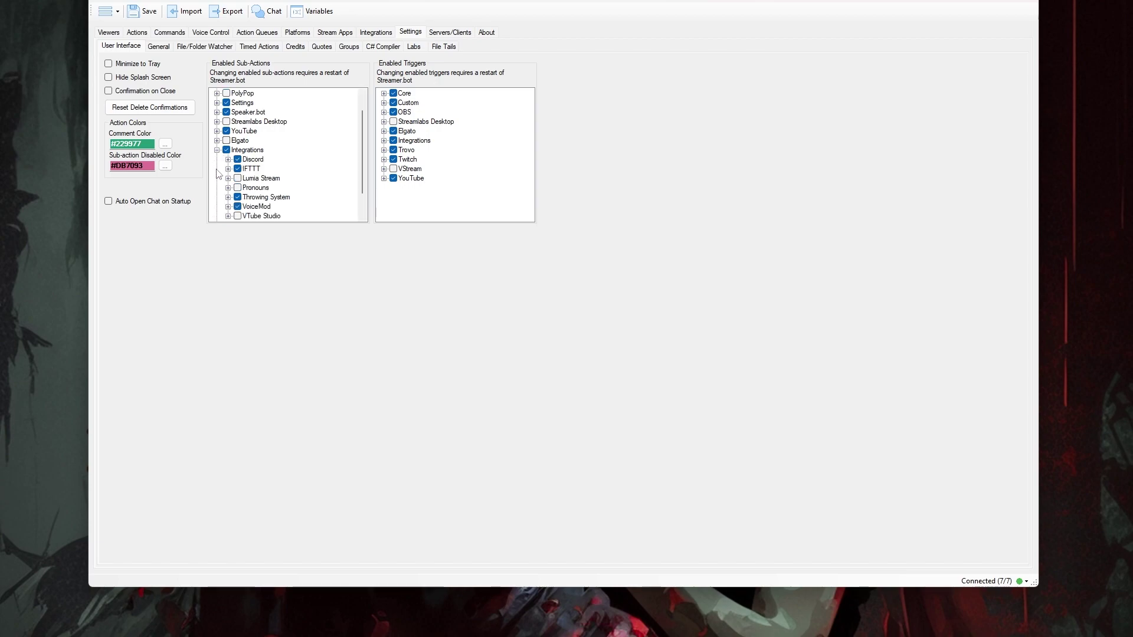
{"action": "scroll", "coordinate": [260, 192], "scroll_direction": "down", "scroll_amount": 1}
{"action": "scroll", "coordinate": [268, 192], "scroll_direction": "up", "scroll_amount": 2}
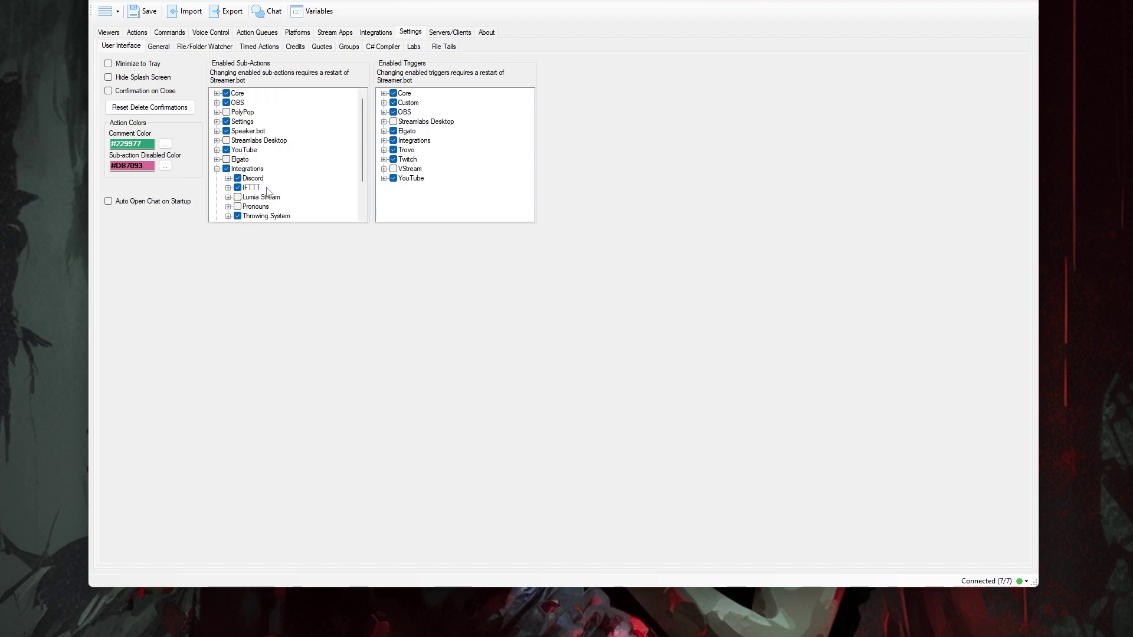
{"action": "left_click", "coordinate": [216, 169]}
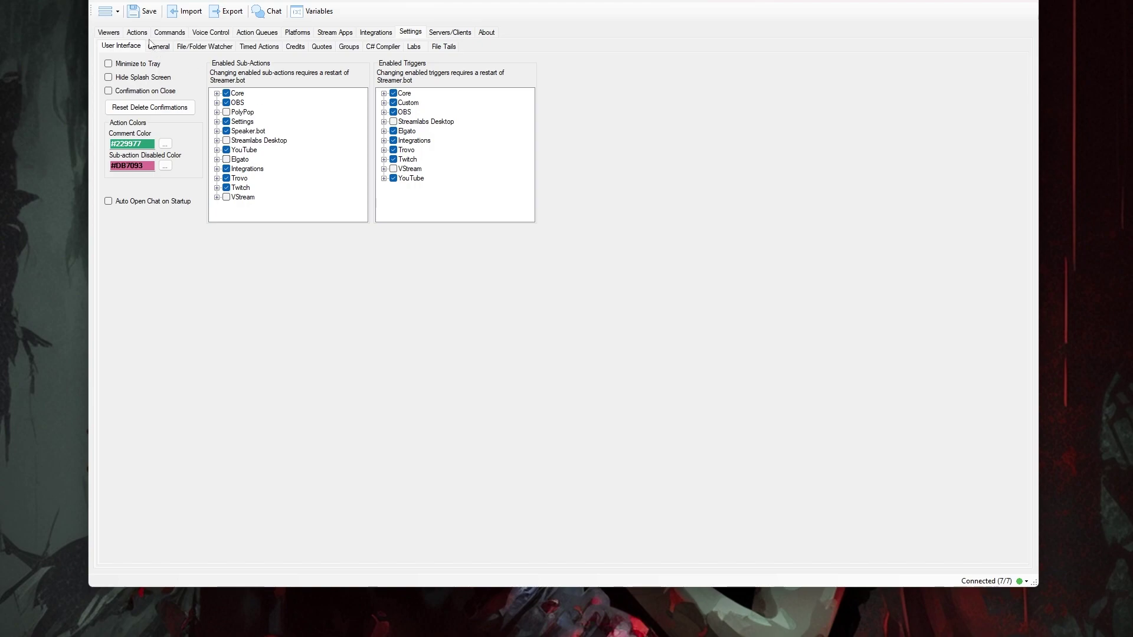
{"action": "left_click", "coordinate": [217, 94]}
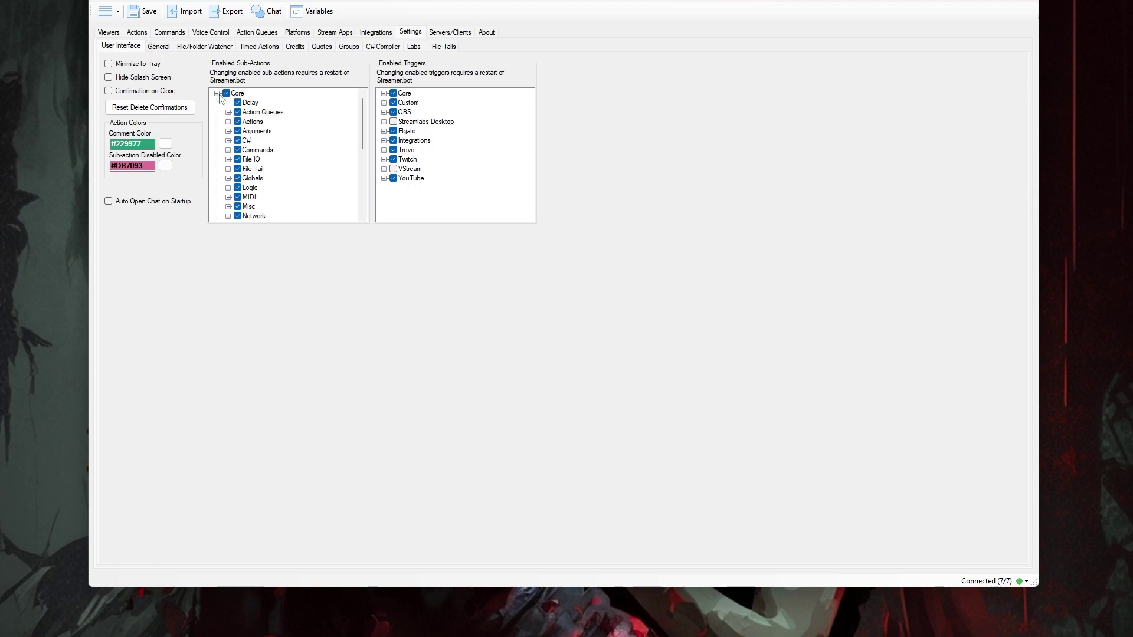